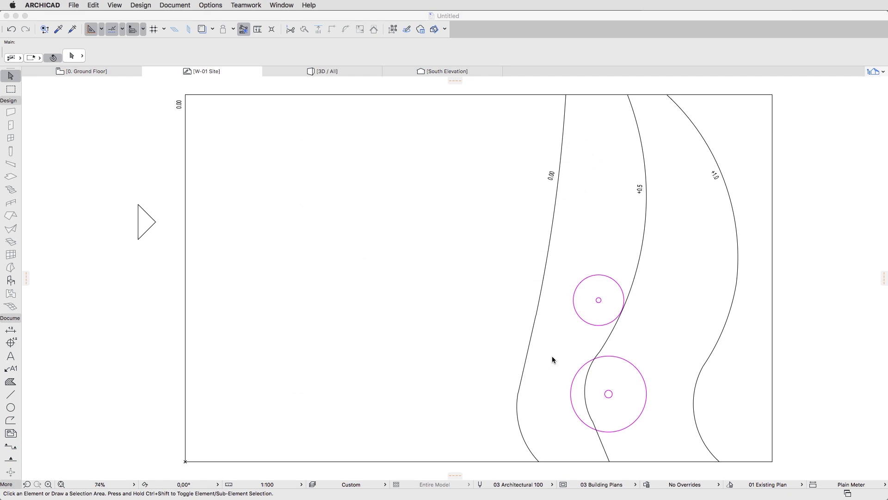
- Show the Navigator's Project Map tree with the stories, elevations and W-01 Site worksheet
left_click(873, 72)
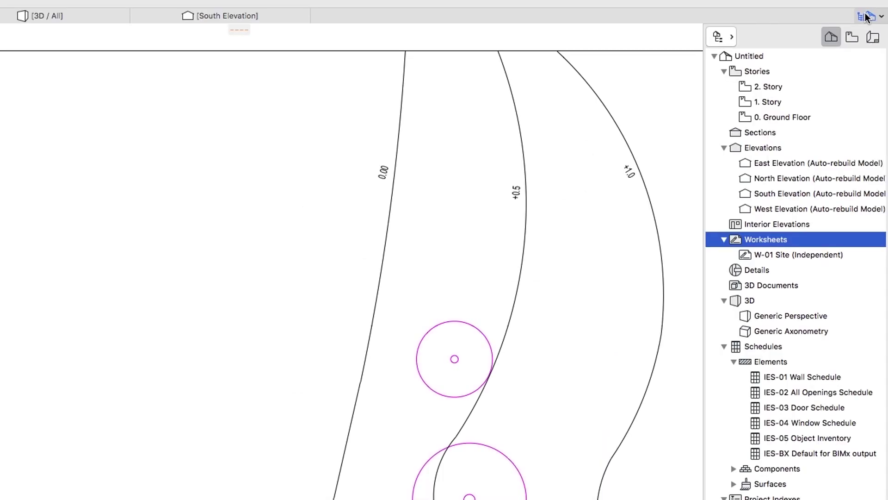
left_click(836, 35)
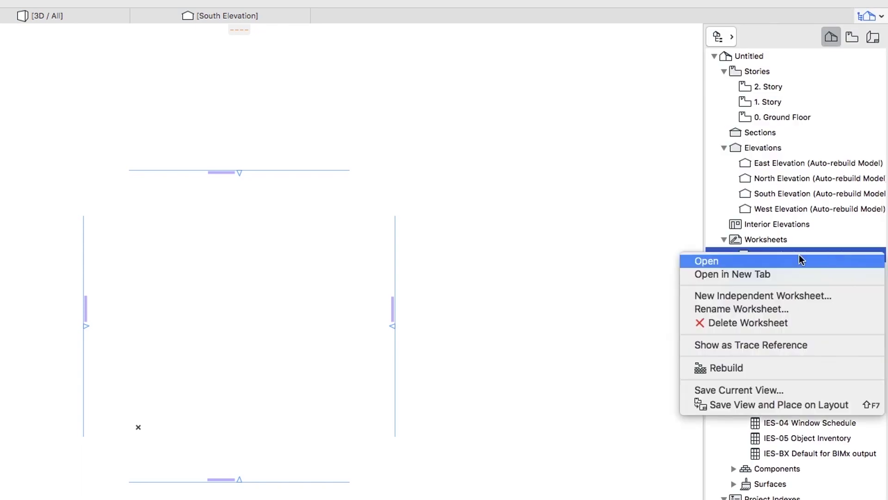
- Open the W-01 Site worksheet in its own tab and set it as Trace Reference
left_click(799, 260)
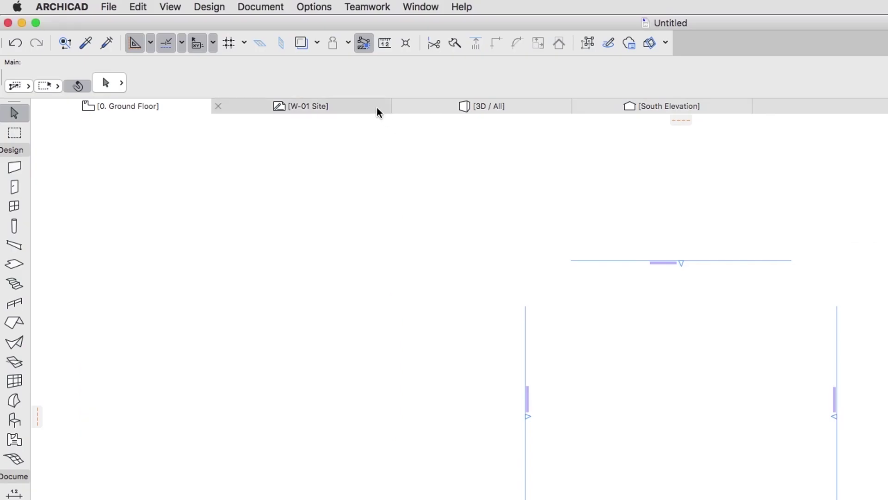
right_click(377, 107)
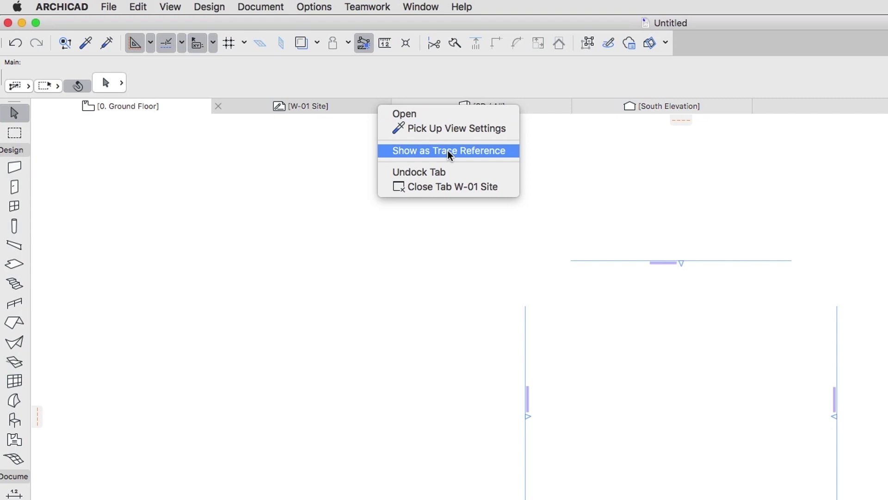
left_click(448, 151)
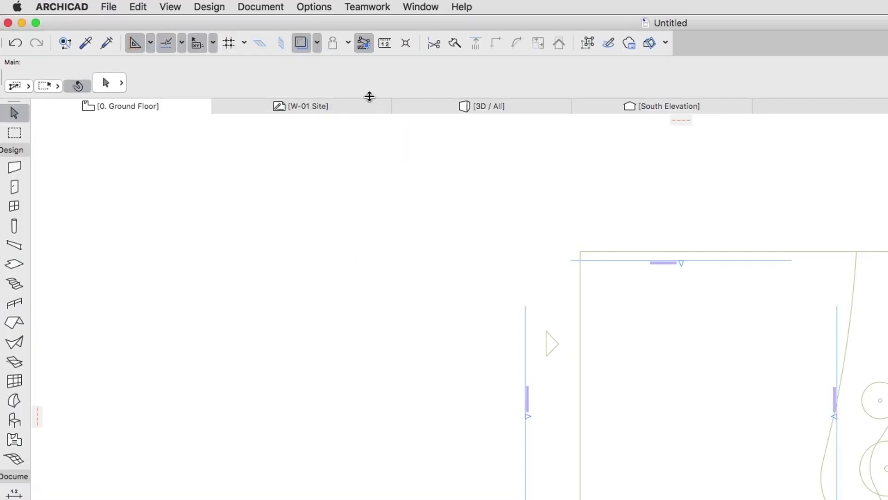
- In the Trace & Reference palette, check All Types visible and apply to all references
left_click(317, 43)
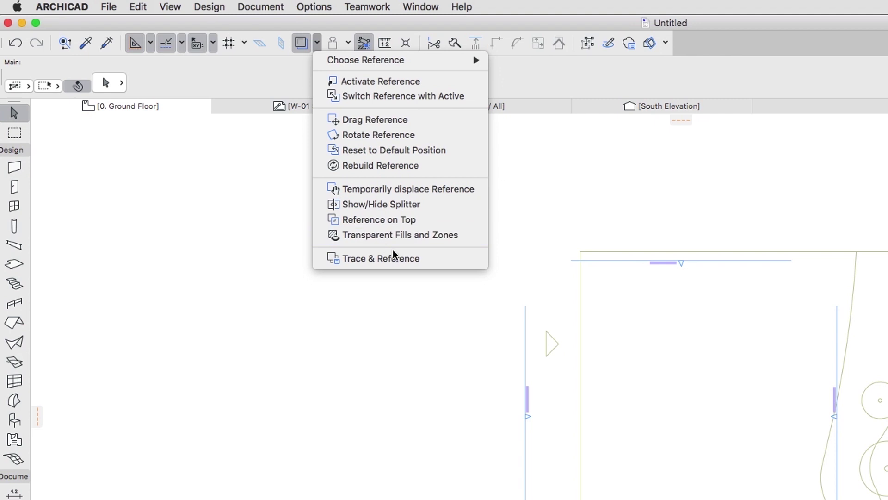
left_click(431, 260)
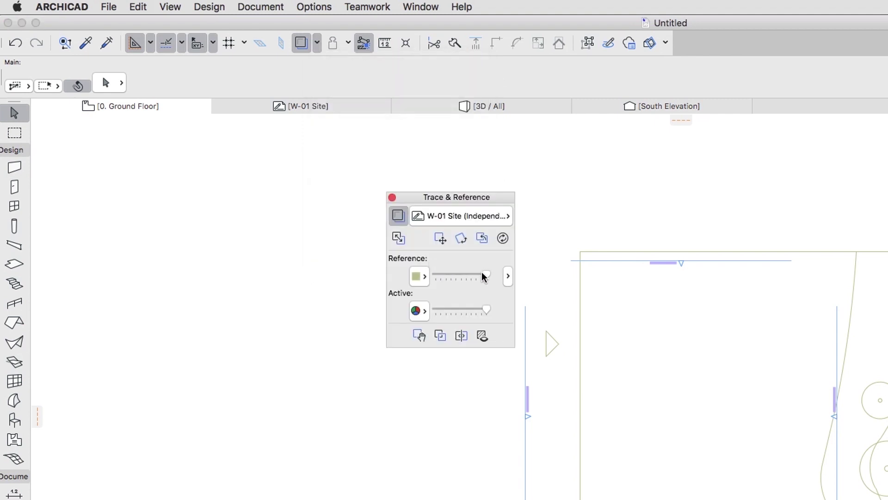
left_click(507, 280)
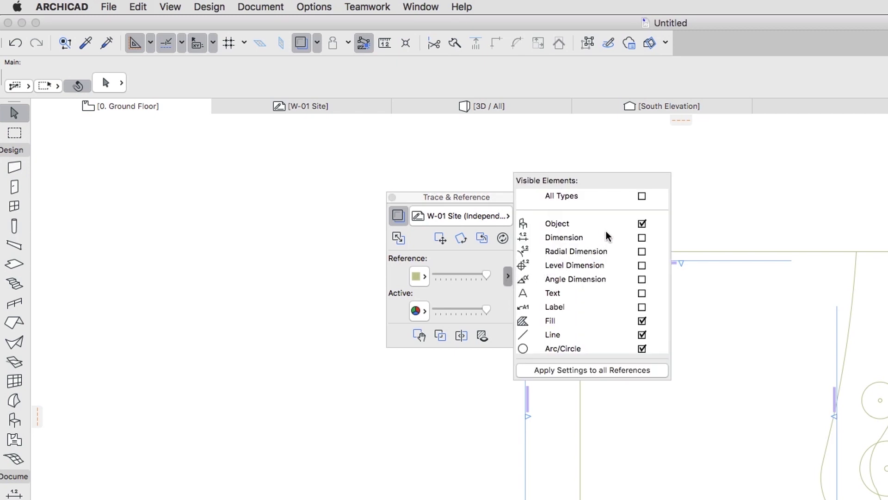
left_click(641, 196)
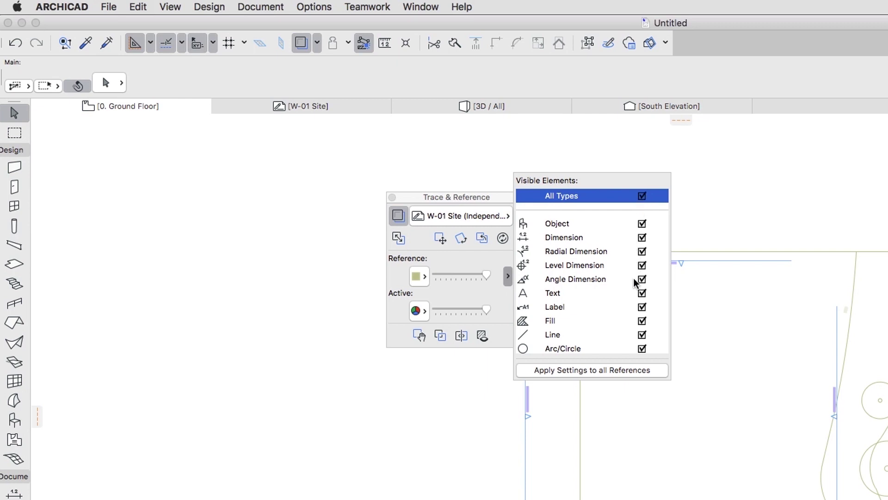
left_click(612, 370)
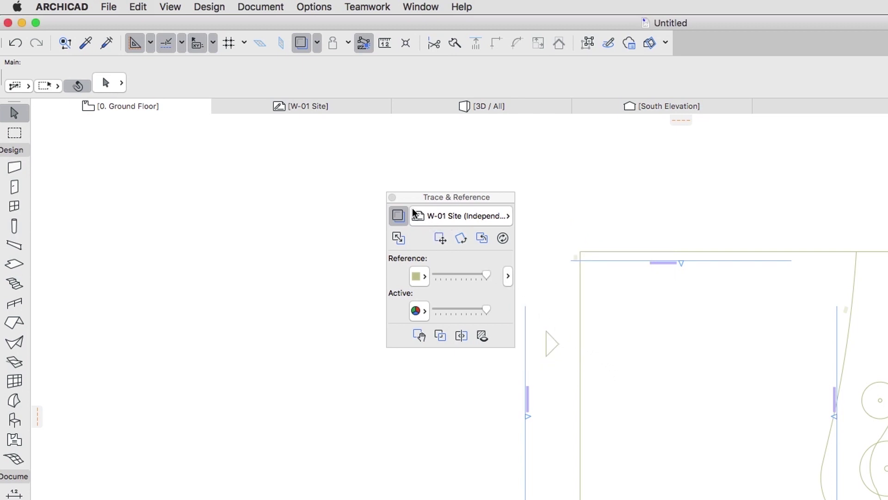
left_click(393, 198)
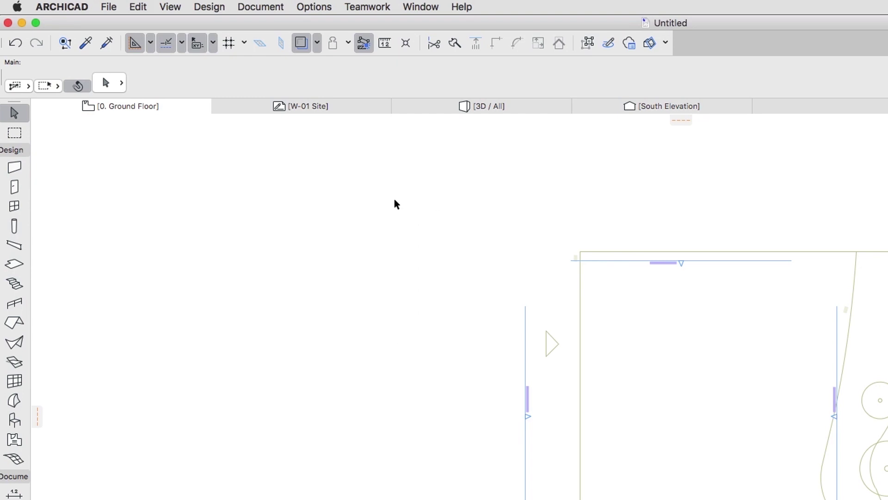
key("super+l")
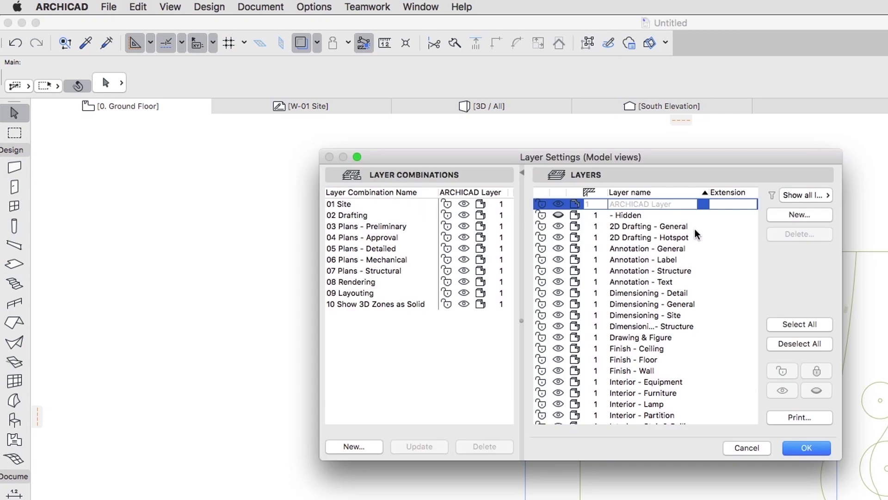
scroll(724, 236, "down", 3)
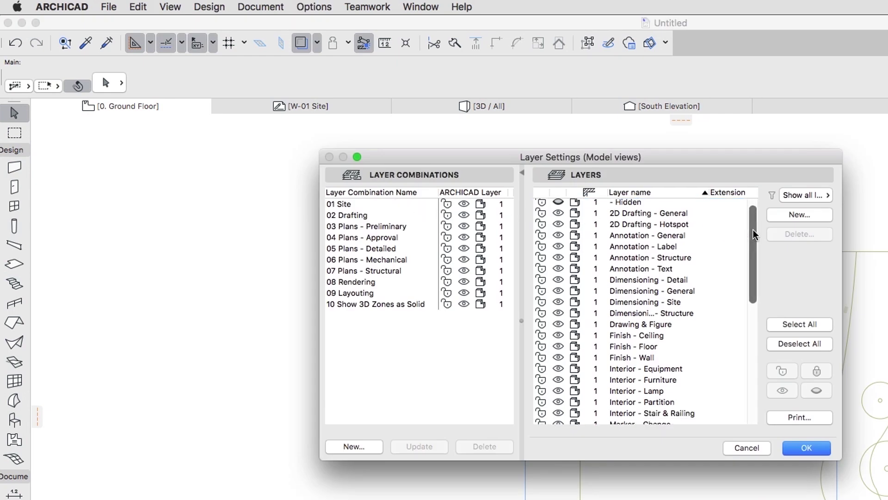
left_click_drag(754, 257, 755, 388)
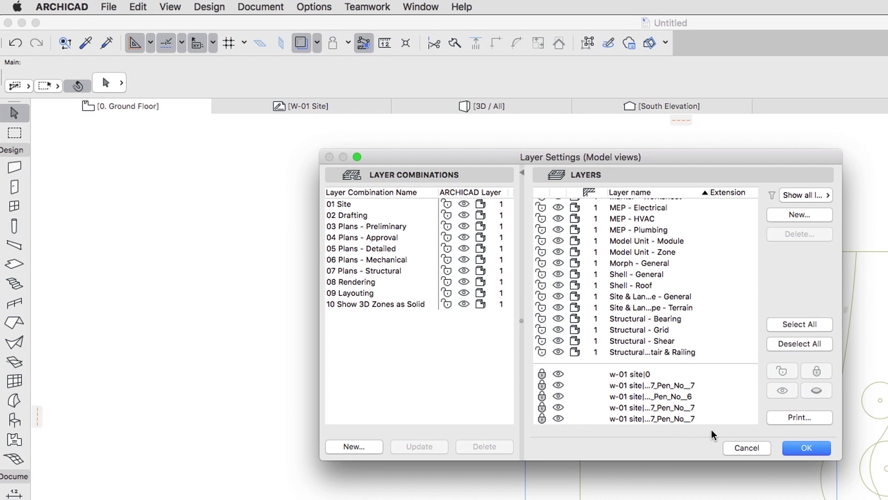
left_click(807, 447)
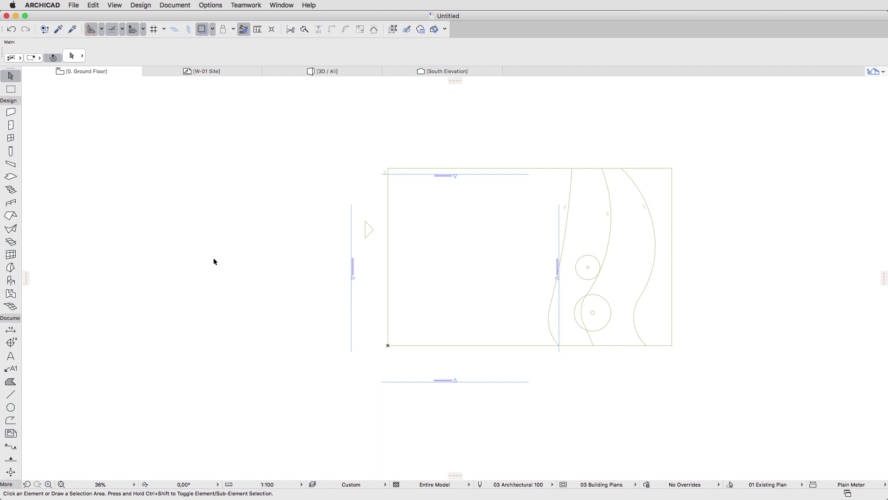
- Select the Mesh tool, view its Terrain Mesh favorite, and open Mesh Default Settings
left_click(13, 308)
left_click(19, 309)
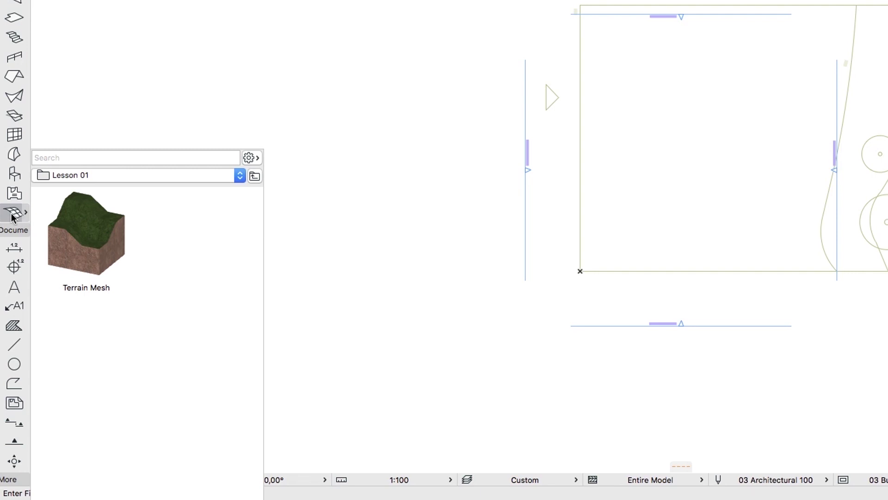
double_click(24, 213)
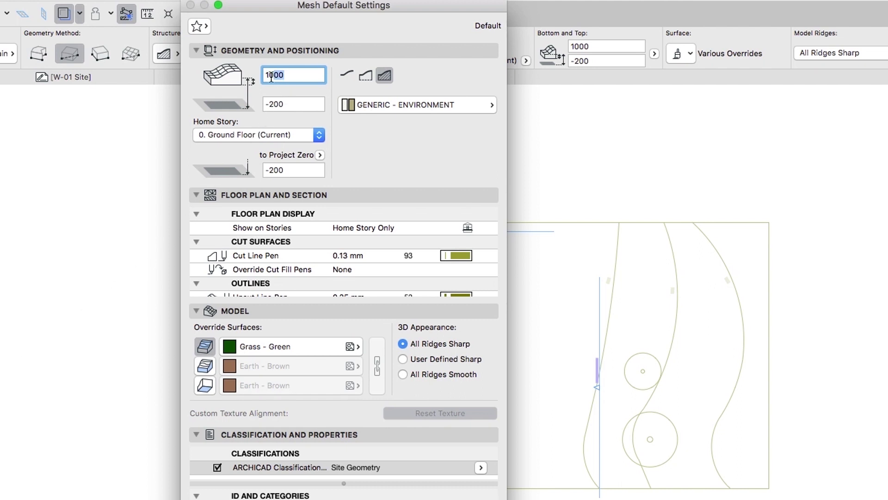
- Enter 2000 top and -100 bottom, choose EN-04 Soil material, and disable cover fills
type("2000")
left_click(282, 104)
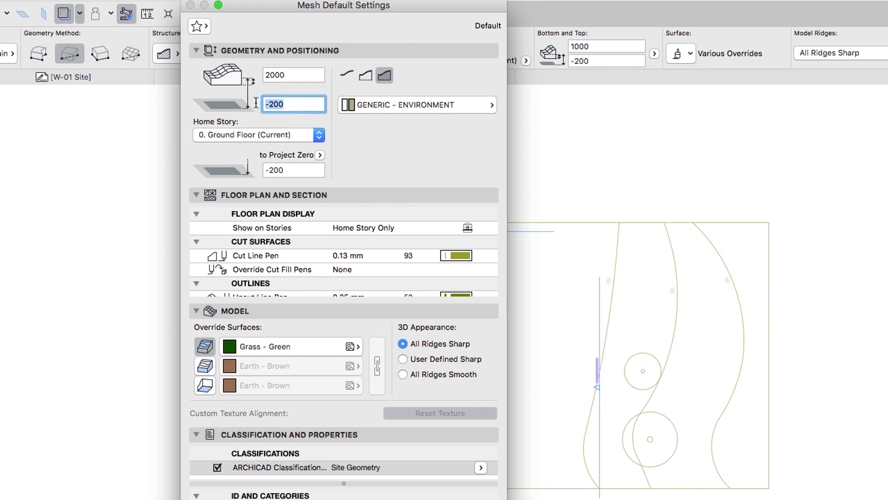
type("-100")
left_click(390, 106)
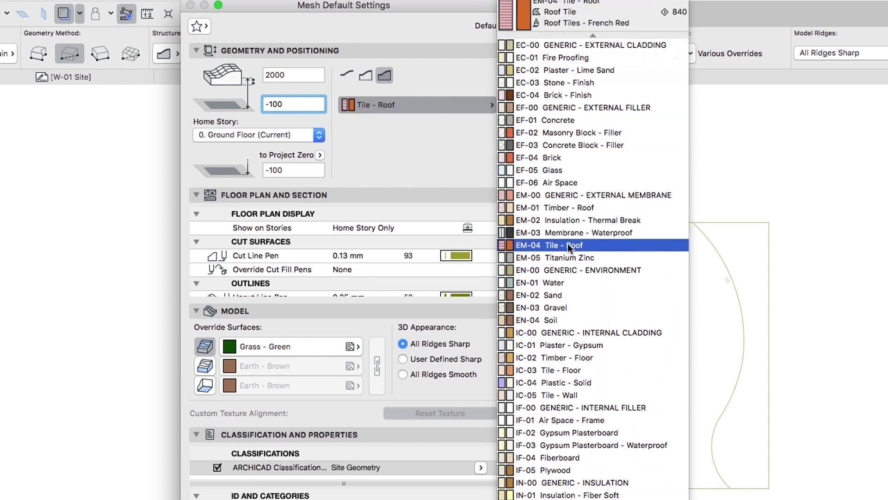
left_click(578, 318)
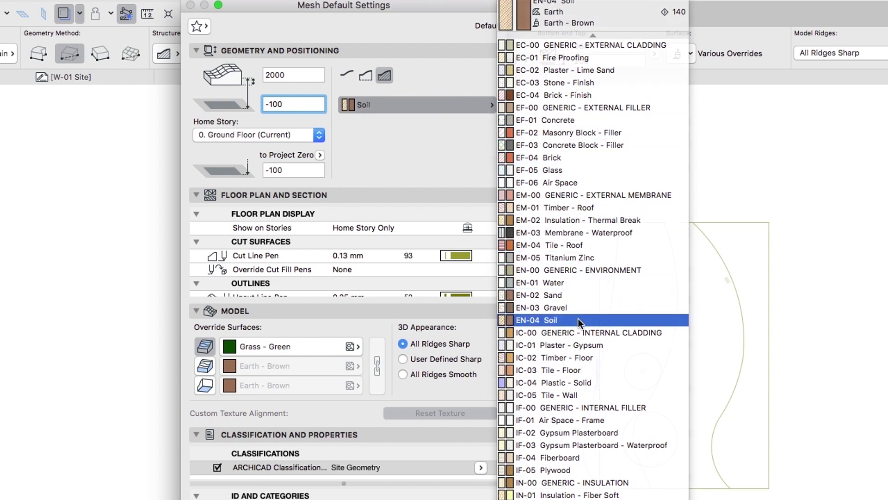
scroll(435, 259, "down", 5)
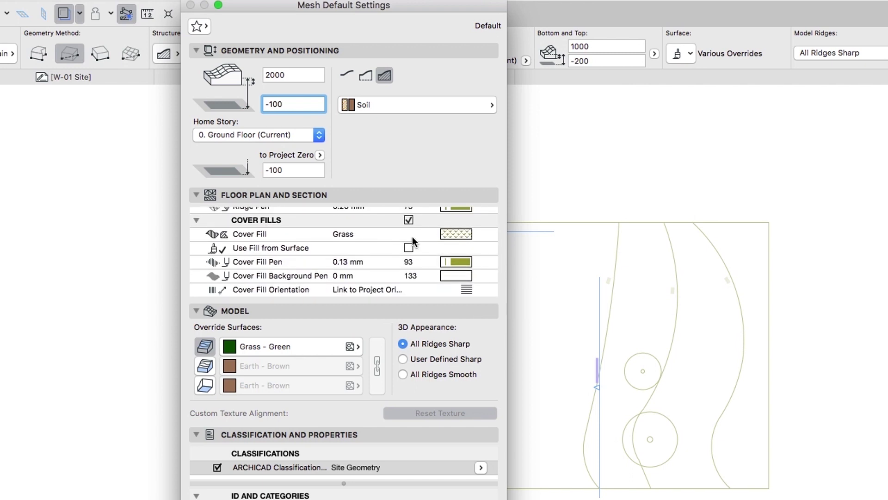
left_click(410, 223)
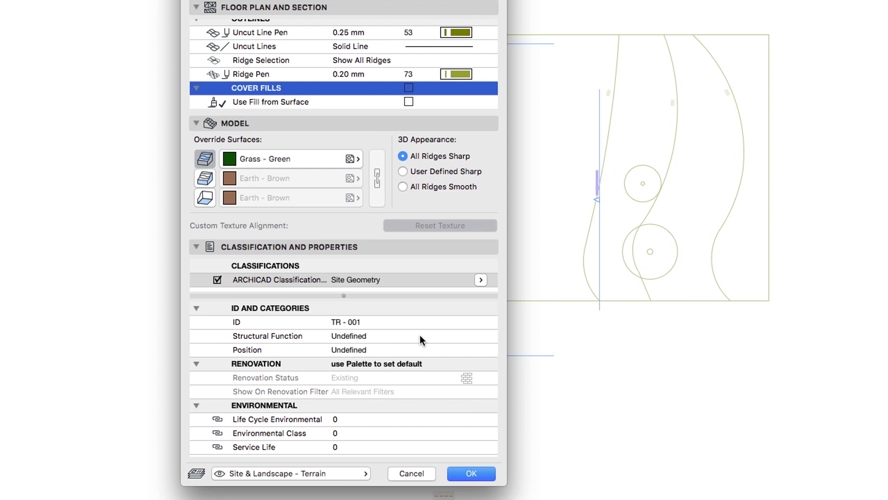
- Set Structural Function to Non-Load-Bearing Element and Position to Exterior, then confirm with OK
left_click(420, 336)
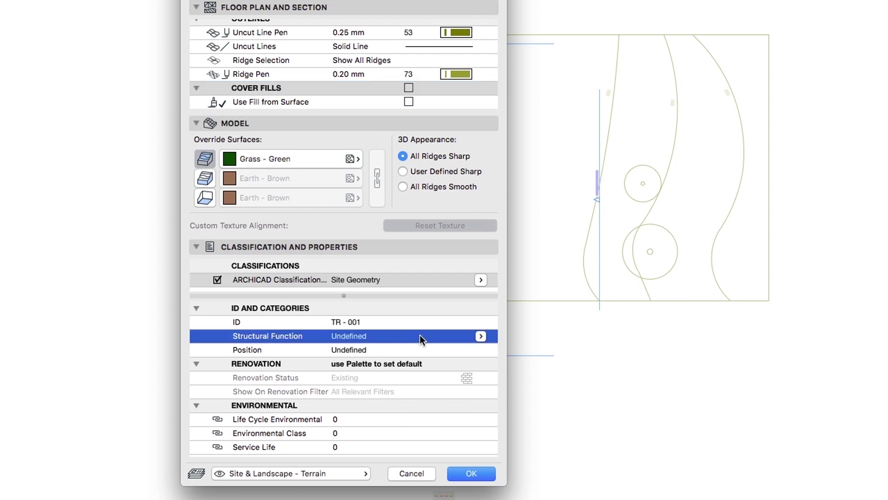
left_click(479, 338)
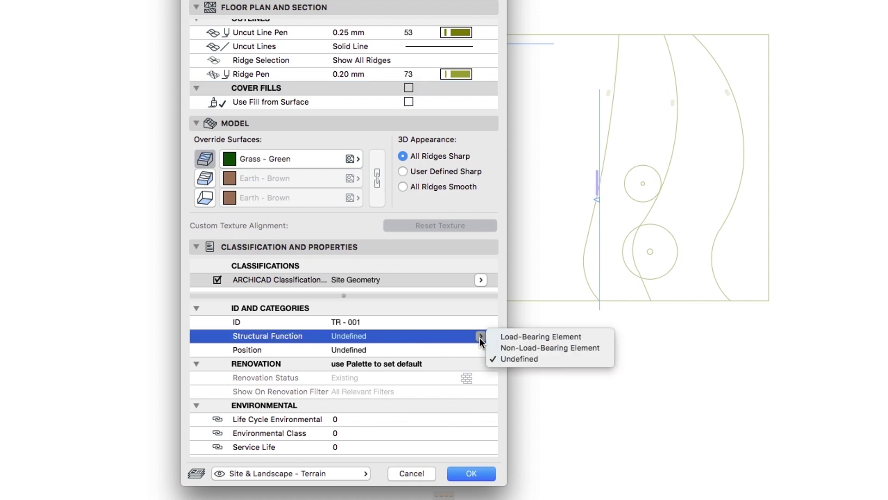
left_click(494, 348)
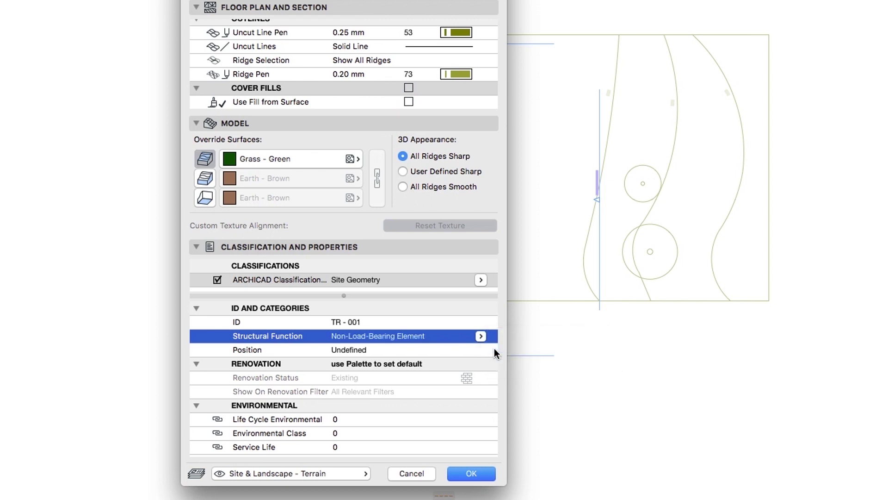
left_click(494, 349)
left_click(481, 351)
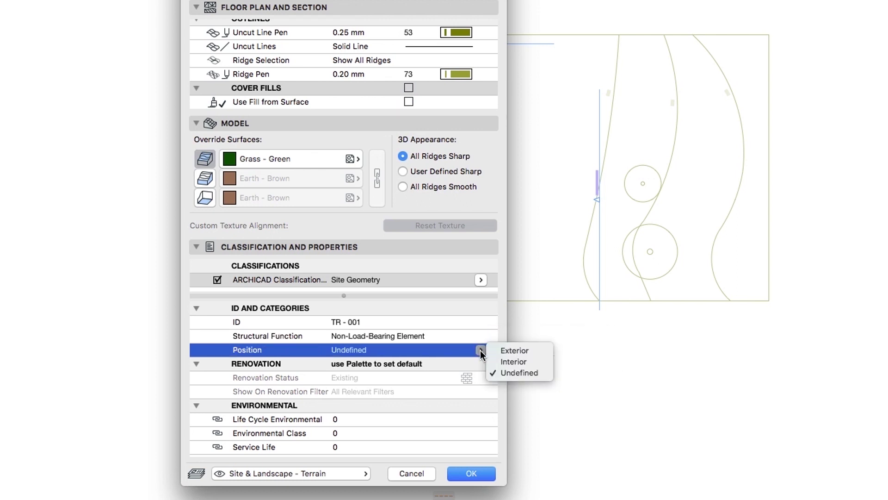
left_click(490, 350)
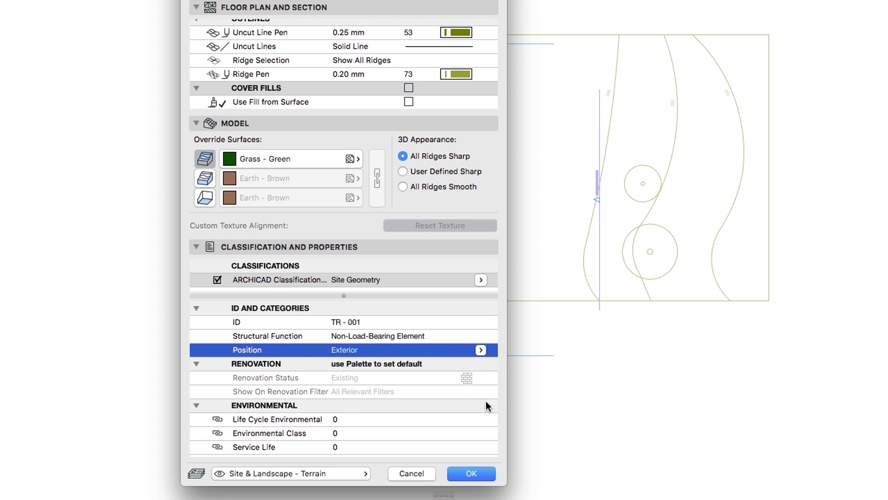
left_click(464, 476)
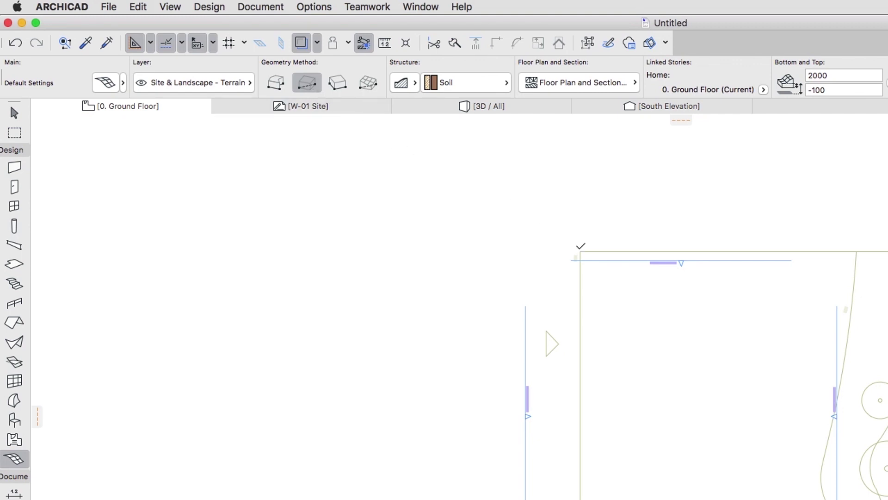
- Draw the rectangular mesh over the site and fit mesh points to the outer, +0.5 and 0.00 contours
left_click(580, 251)
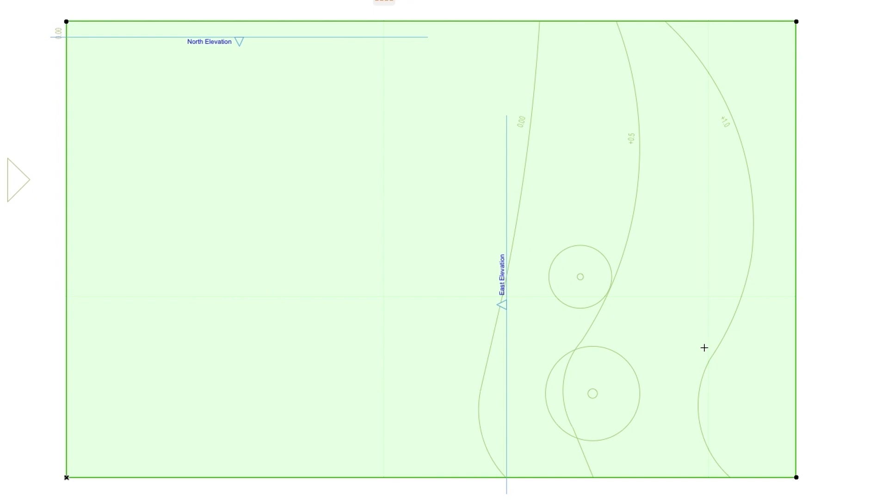
left_click(714, 351)
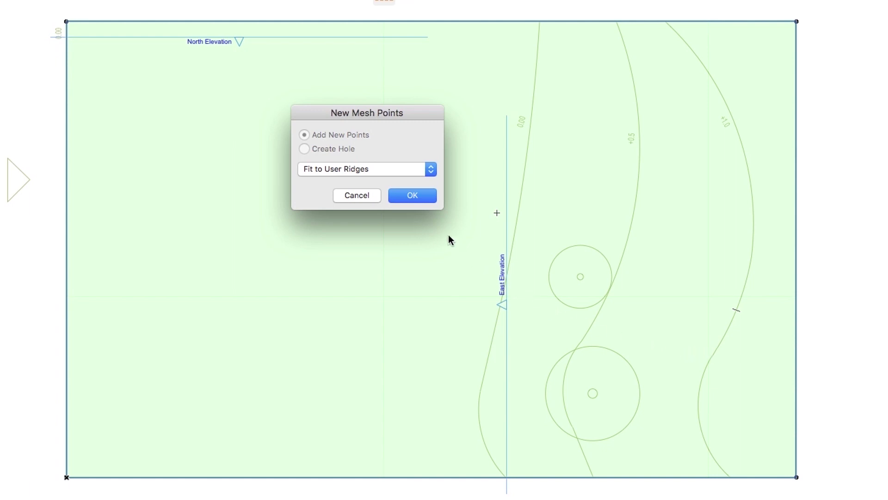
left_click(416, 197)
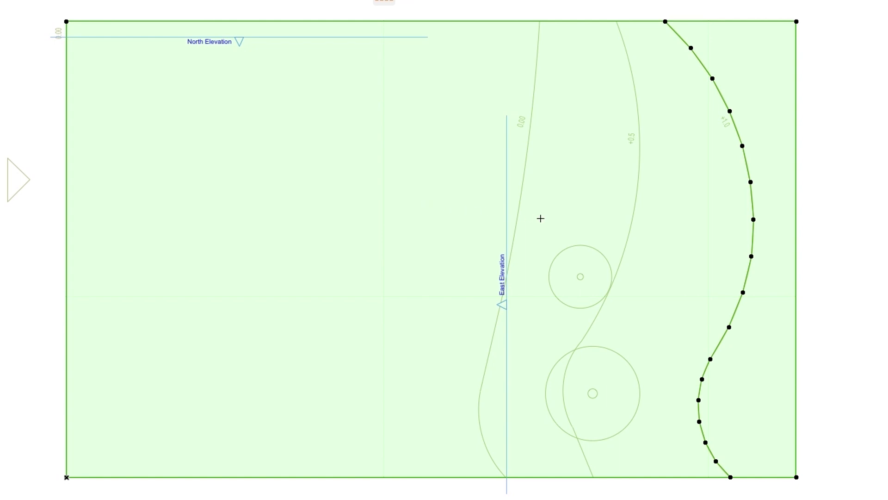
left_click(628, 241)
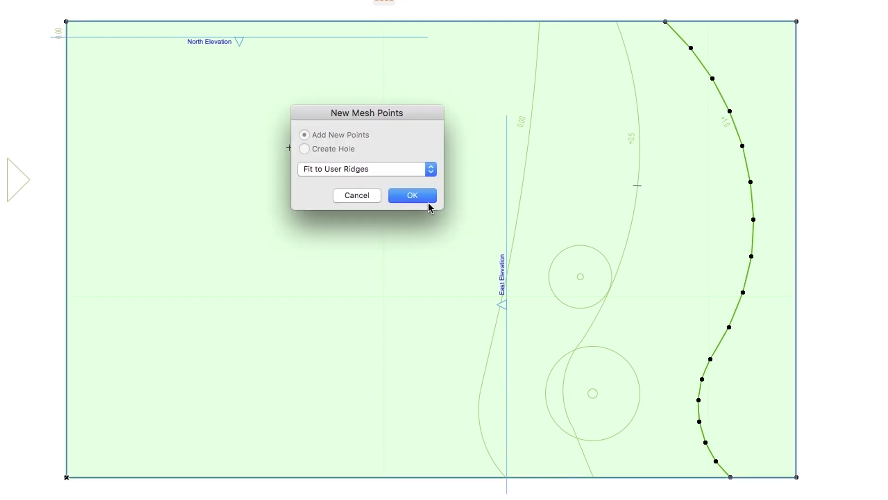
left_click(416, 196)
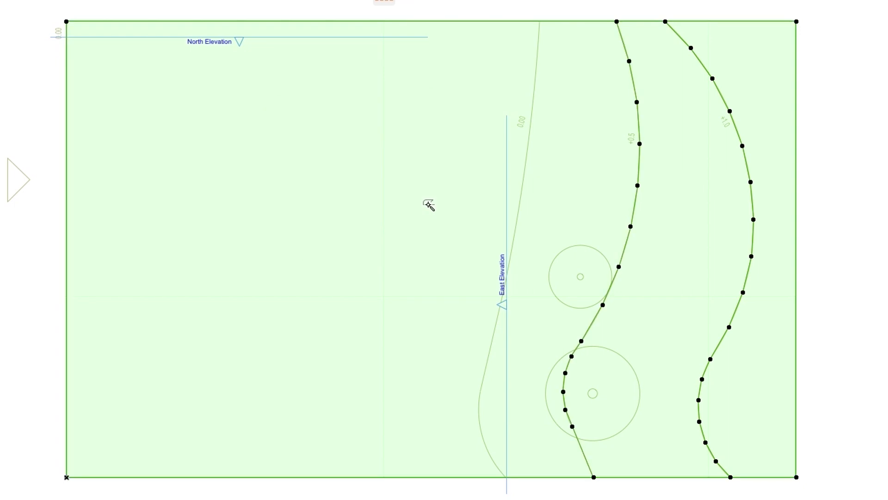
left_click(515, 201)
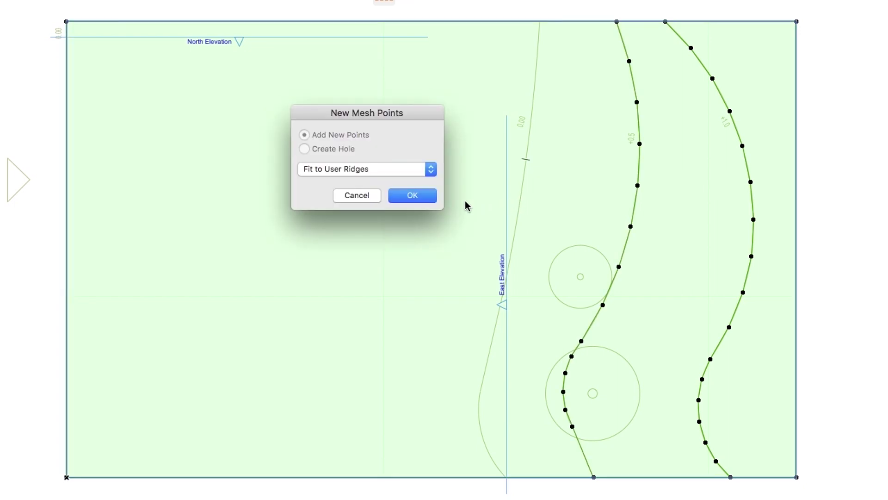
left_click(430, 199)
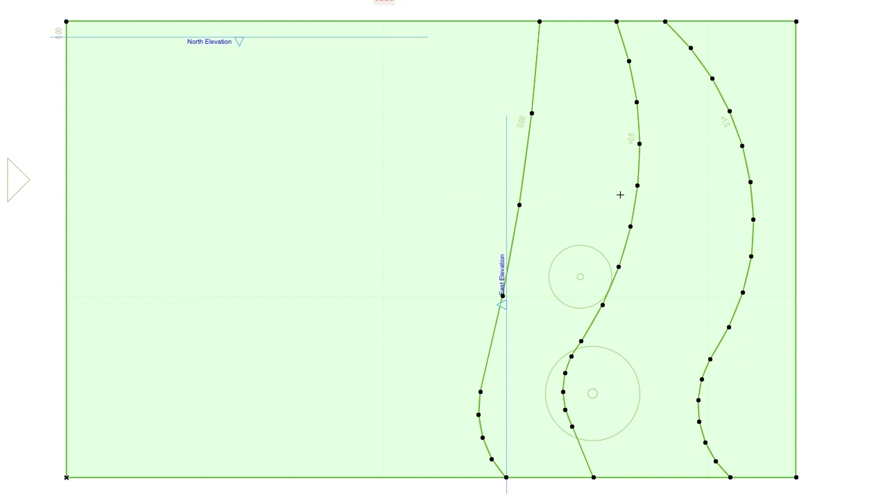
- Elevate all +0.5 contour mesh points to a height of 500 using Apply to All
left_click(637, 185)
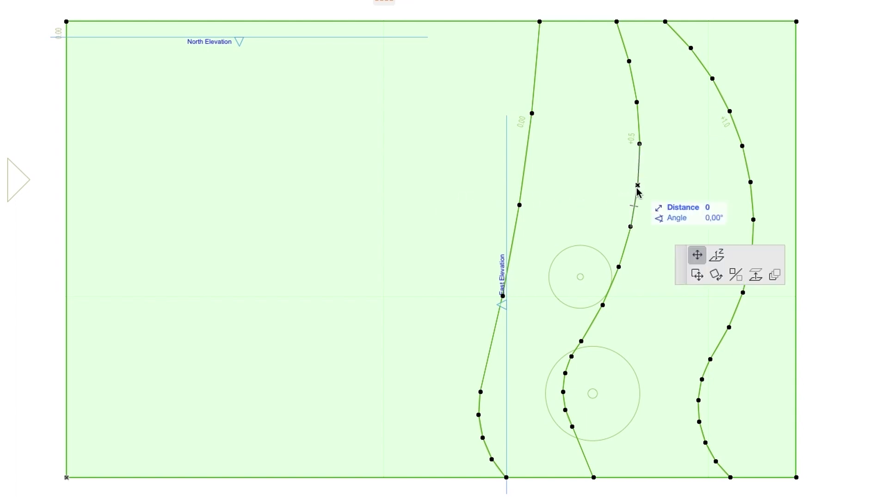
left_click(715, 256)
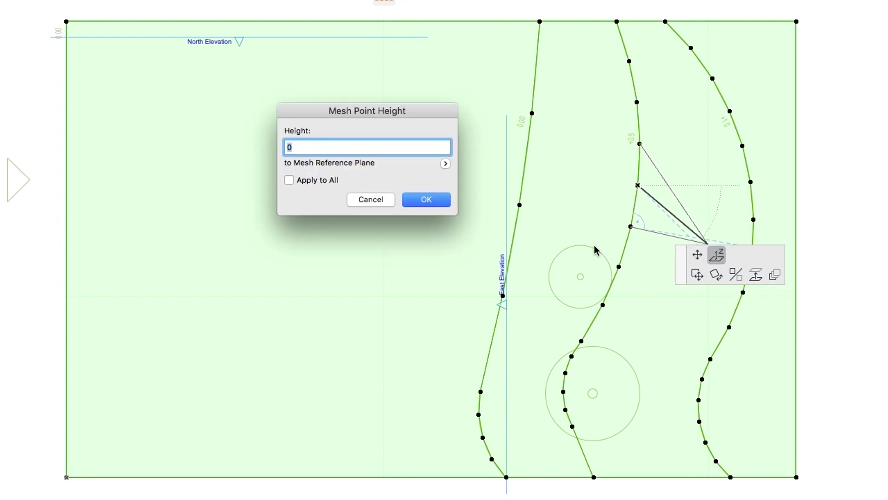
type("500")
left_click(288, 181)
left_click(411, 200)
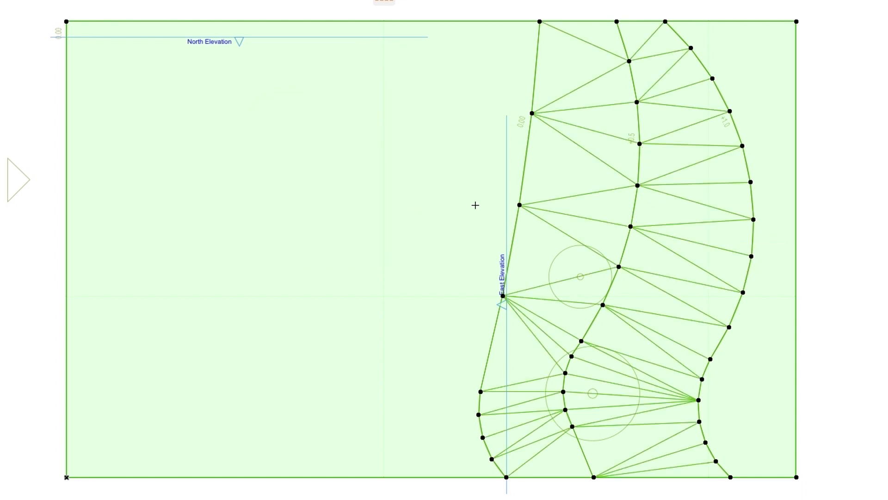
- Elevate the outer contour's mesh points to a height of 1000
left_click(751, 182)
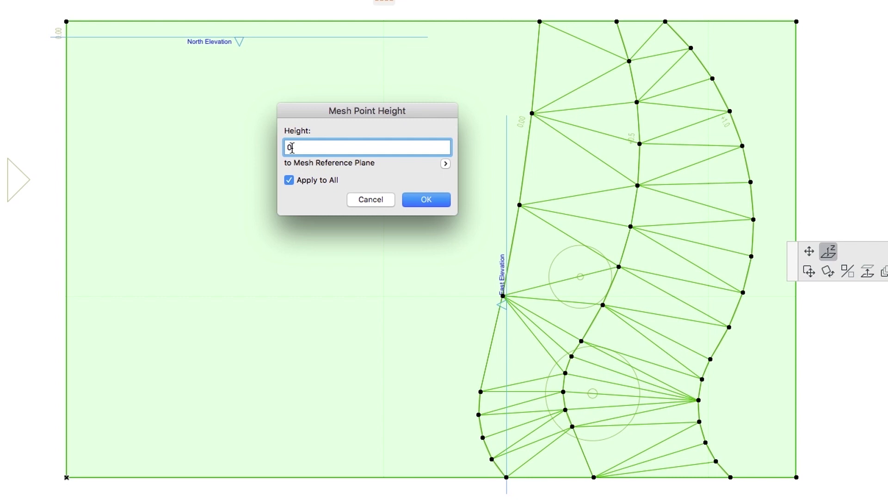
type("1000")
left_click(437, 200)
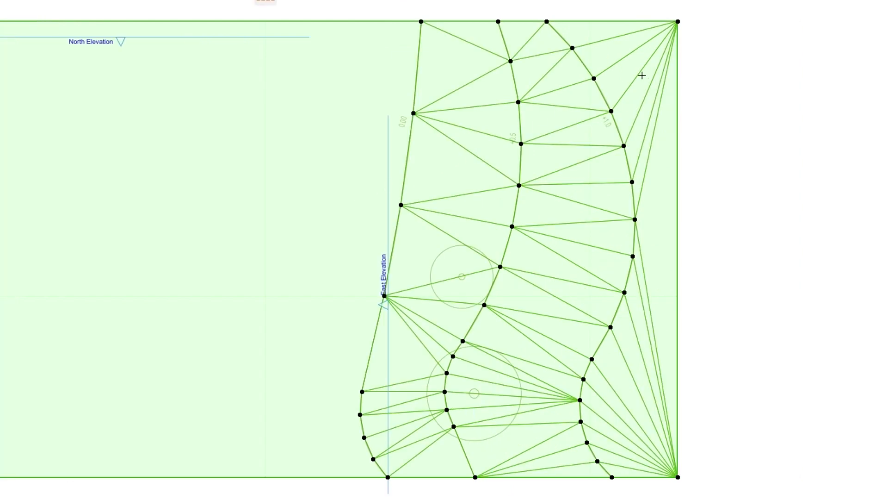
- Use Elevate Mesh Point to give both eastern corner nodes a height of 1000
left_click(678, 22)
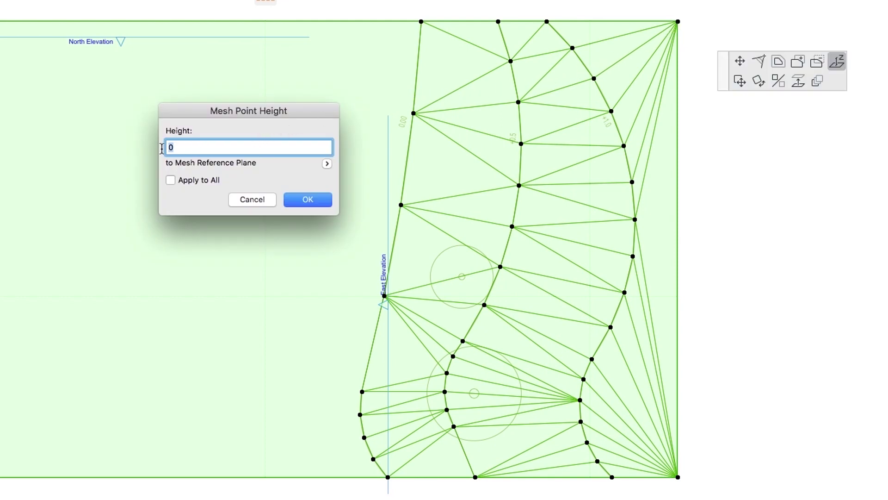
type("1000")
left_click(299, 200)
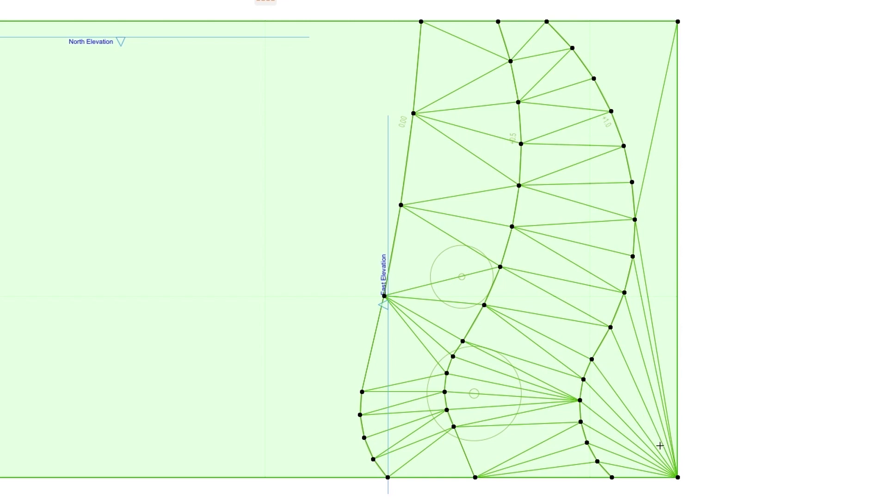
left_click(677, 476)
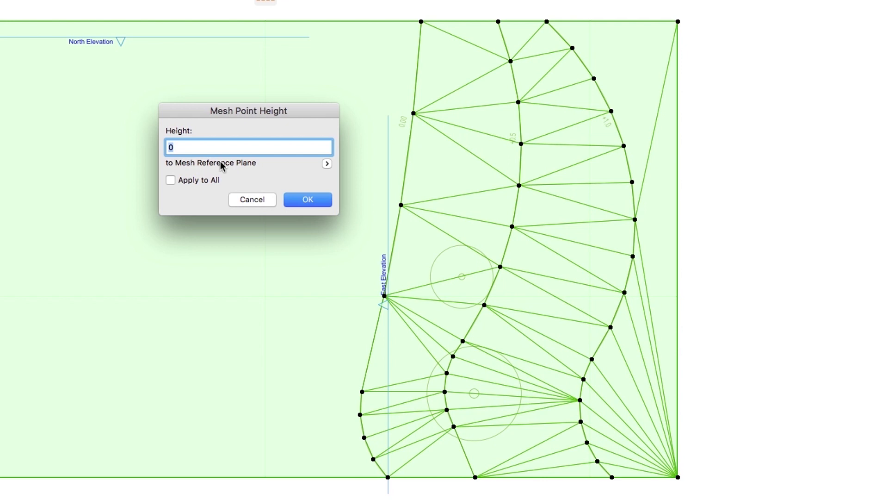
type("1000")
left_click(289, 201)
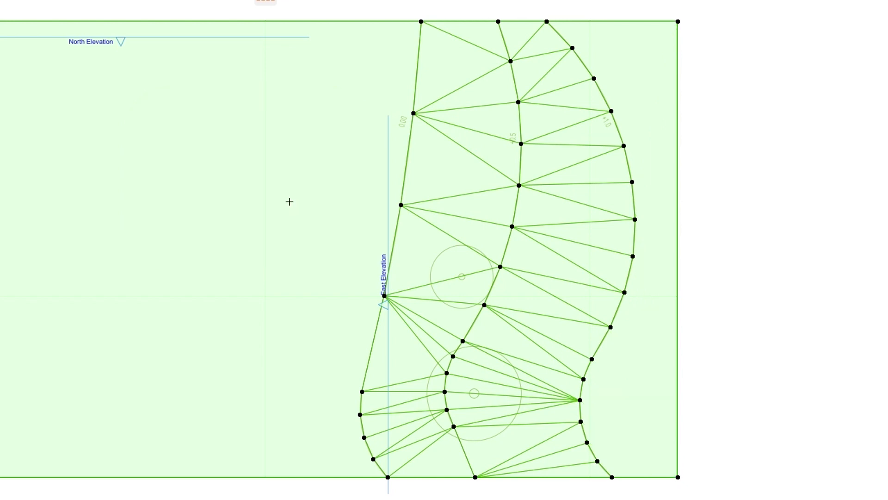
- Display the selected terrain mesh in a 3D window, then bring up the View menu
right_click(290, 201)
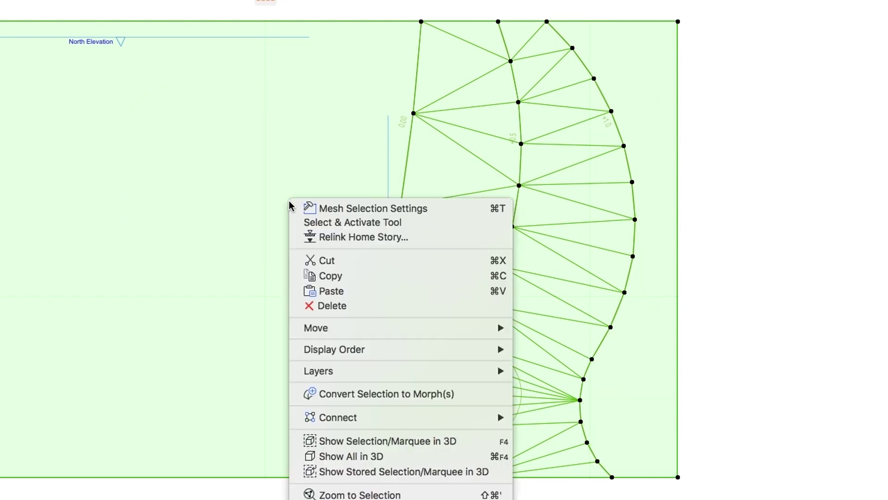
left_click(460, 442)
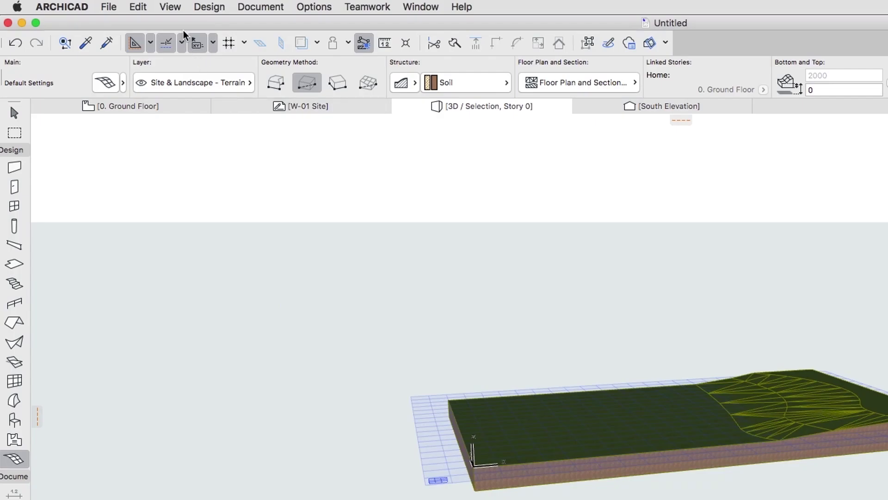
left_click(114, 4)
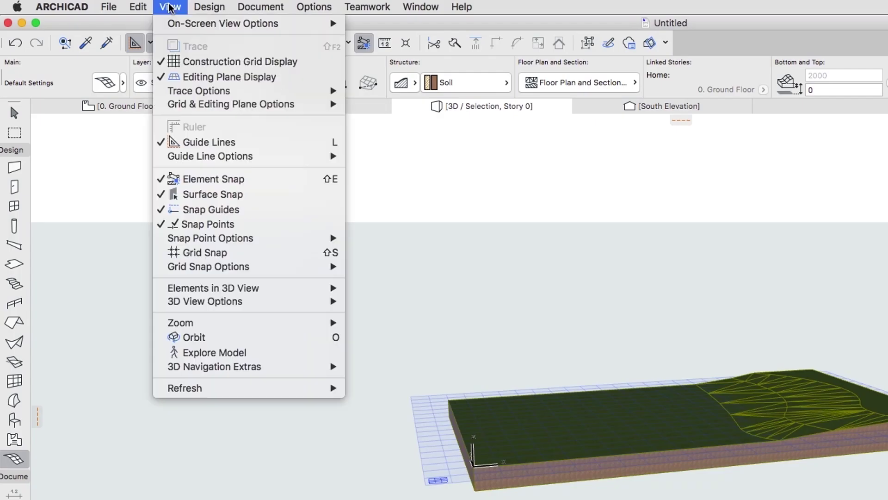